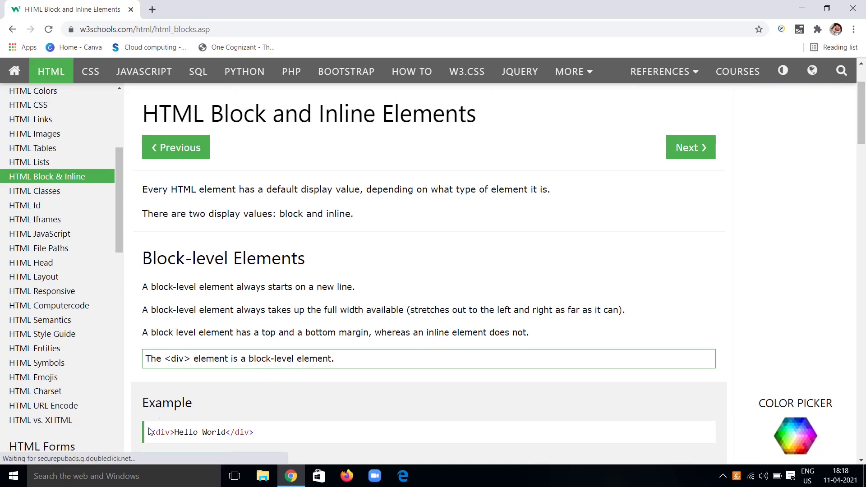
Scroll to Block-level Elements and launch the bordered div Hello World example in the Tryit Editor.
{"action": "left_click_drag", "start_coordinate": [151, 432], "coordinate": [276, 434]}
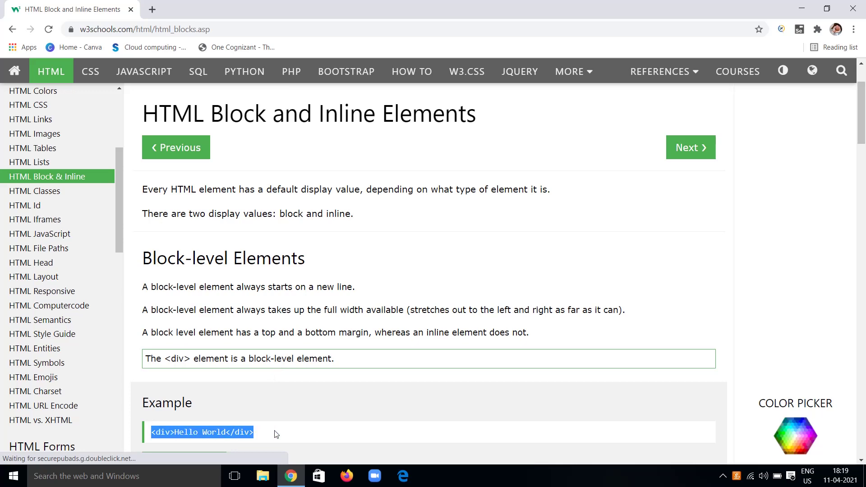
{"action": "left_click", "coordinate": [276, 434]}
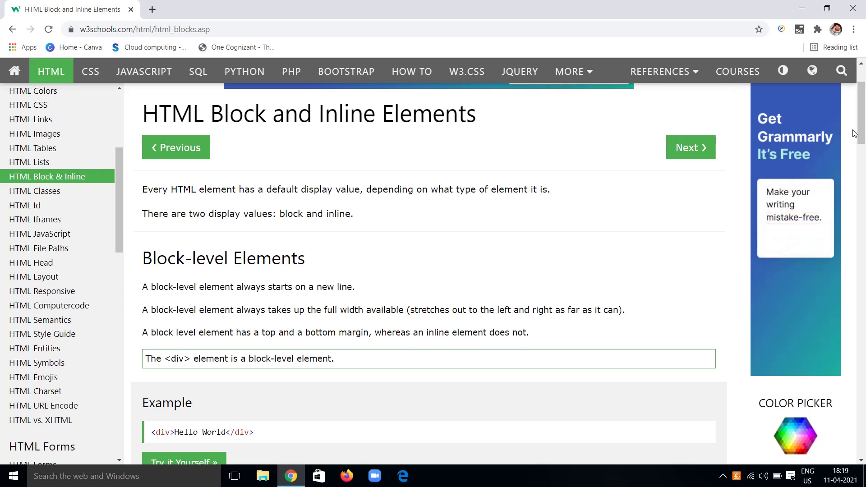
{"action": "left_click_drag", "start_coordinate": [865, 130], "coordinate": [865, 153]}
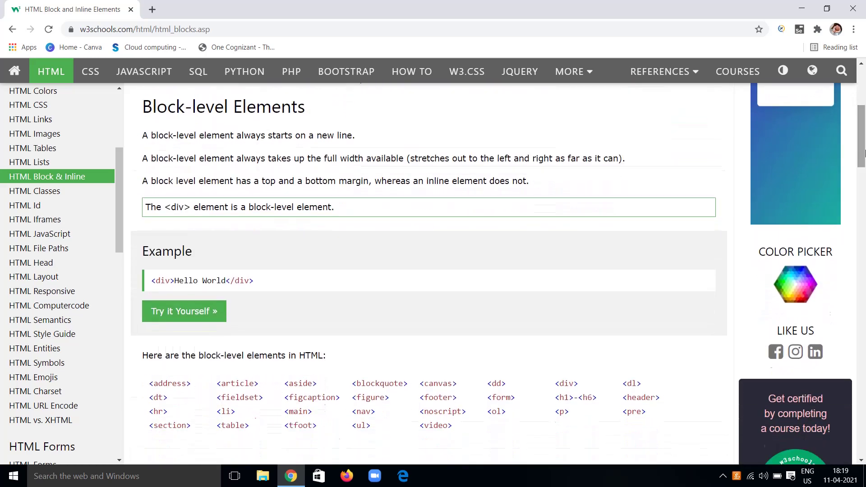
{"action": "left_click", "coordinate": [185, 317]}
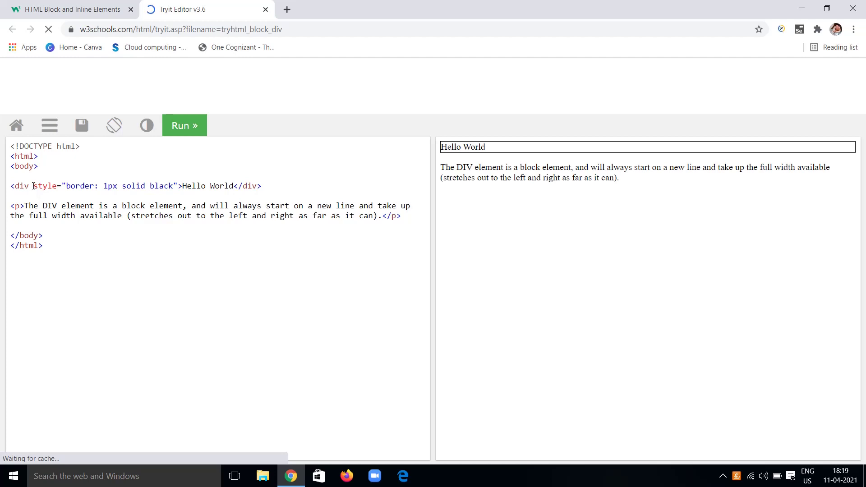
Append a blue background declaration after the div's black border style.
{"action": "left_click_drag", "start_coordinate": [33, 185], "coordinate": [179, 187]}
{"action": "left_click", "coordinate": [178, 188]}
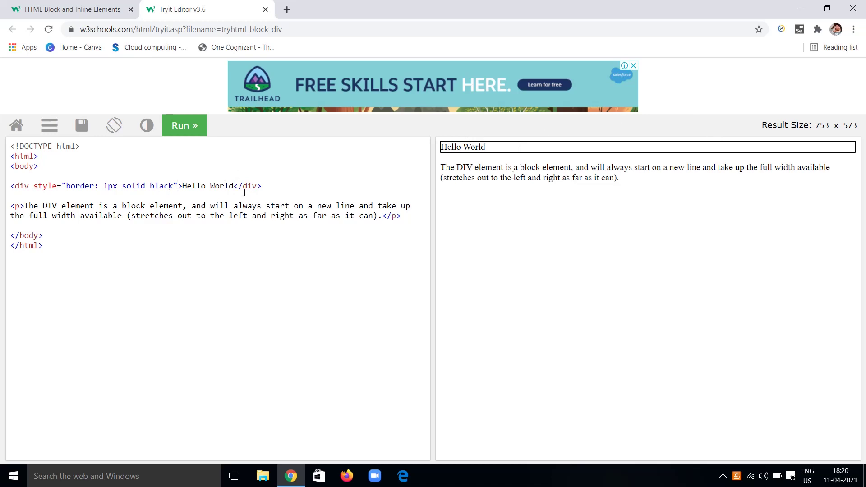
{"action": "left_click", "coordinate": [177, 186]}
{"action": "type", "text": ";"}
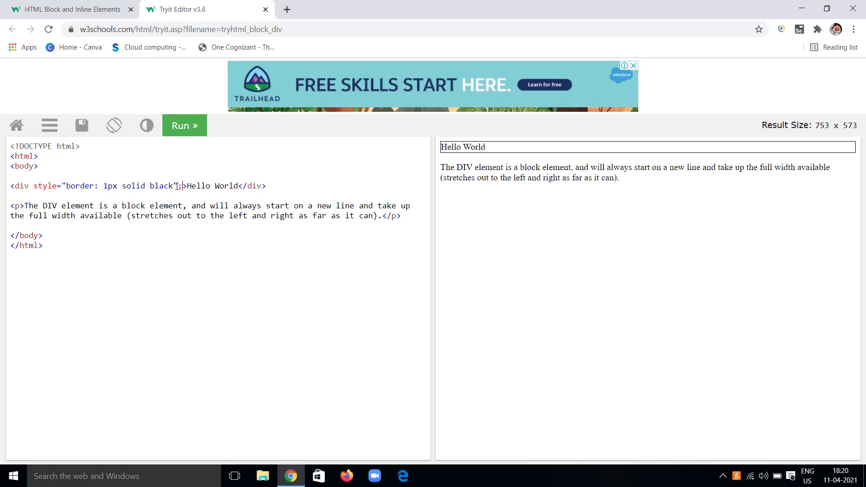
{"action": "type", "text": "ba"}
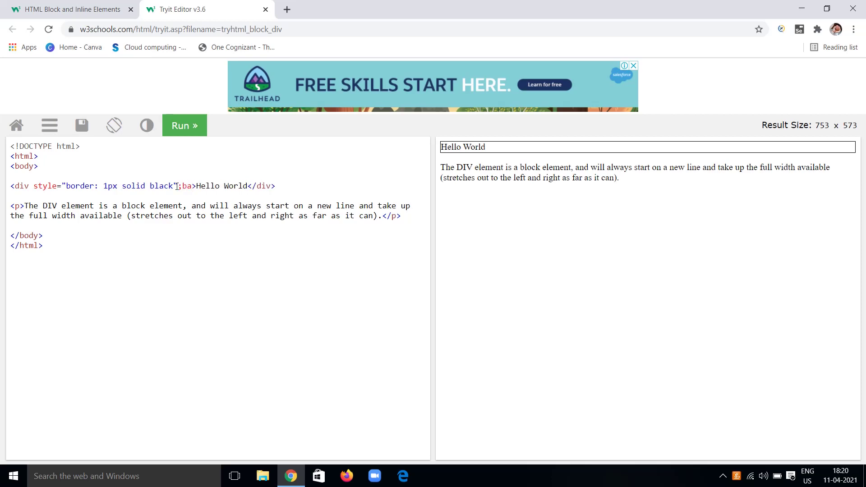
{"action": "key", "text": "BackSpace"}
{"action": "key", "text": "BackSpace"}
{"action": "key", "text": "BackSpace"}
{"action": "key", "text": "BackSpace"}
{"action": "type", "text": ";"}
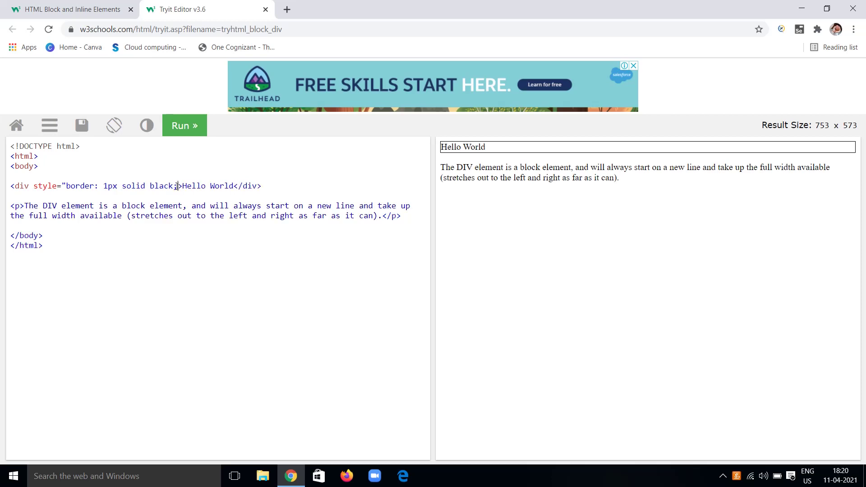
{"action": "type", "text": "bacl-"}
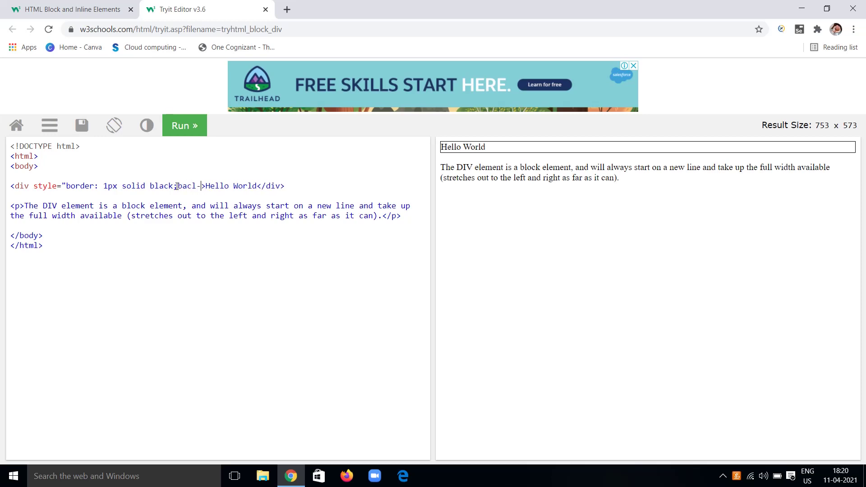
{"action": "type", "text": "ground"}
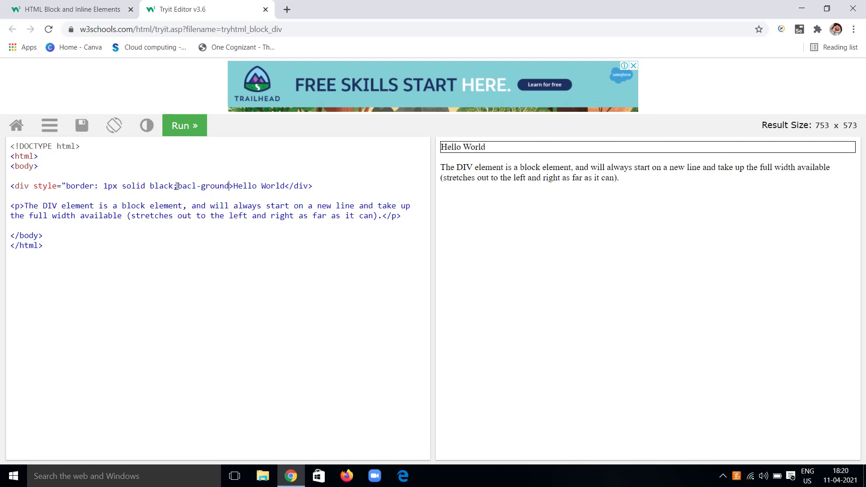
{"action": "type", "text": ":"}
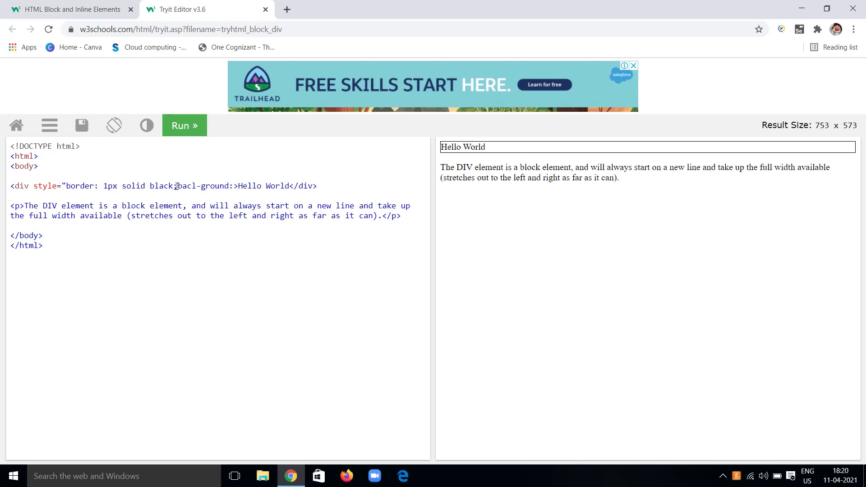
{"action": "type", "text": "blue"}
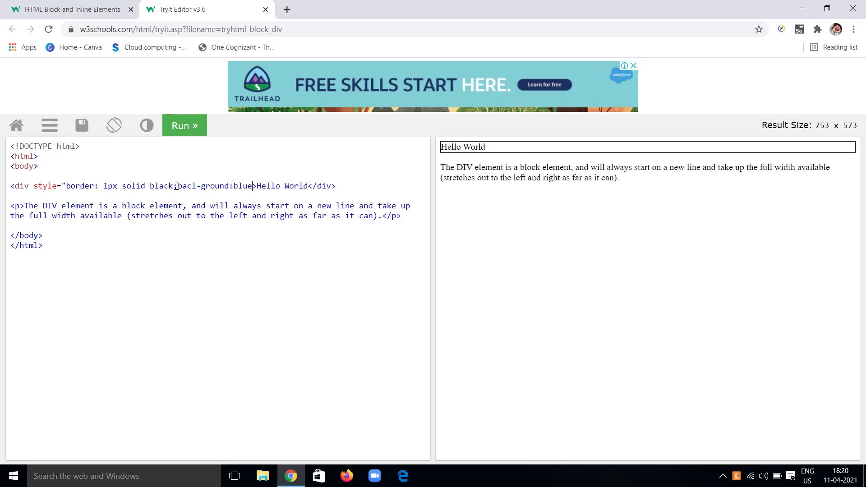
{"action": "type", "text": ";"}
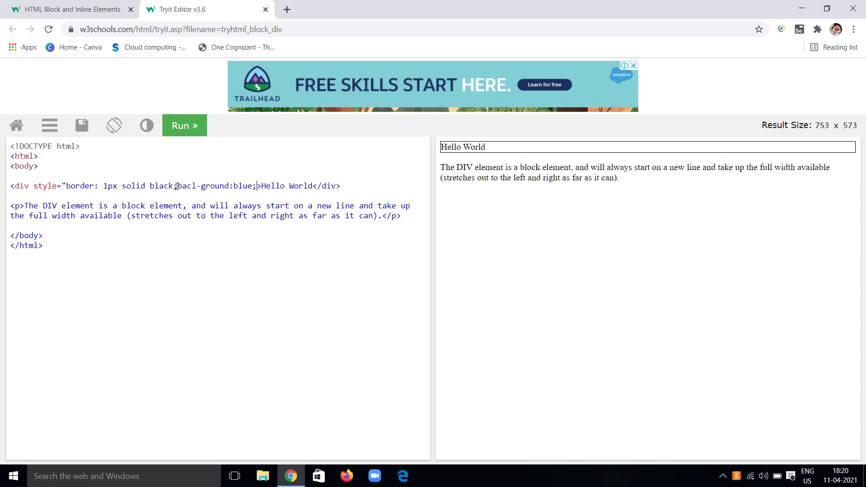
{"action": "type", "text": "\""}
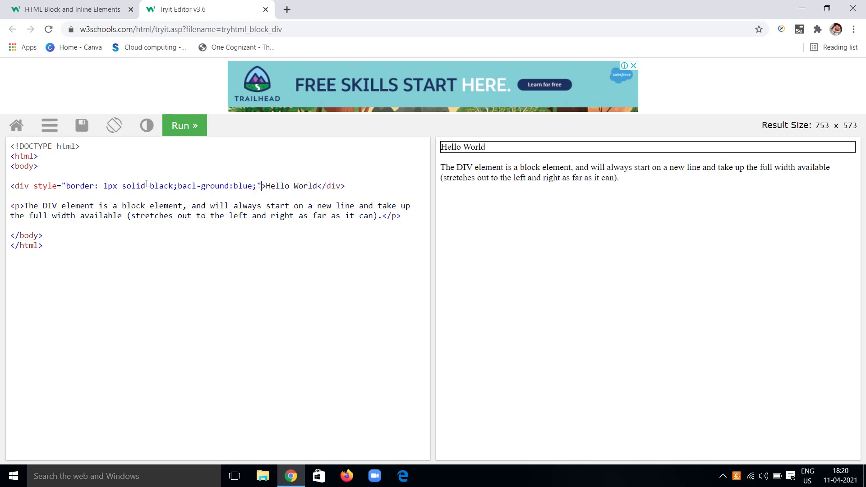
Correct the misspelled property to background-color:blue and rerun to show the blue bar.
{"action": "left_click", "coordinate": [194, 186]}
{"action": "left_click", "coordinate": [193, 129]}
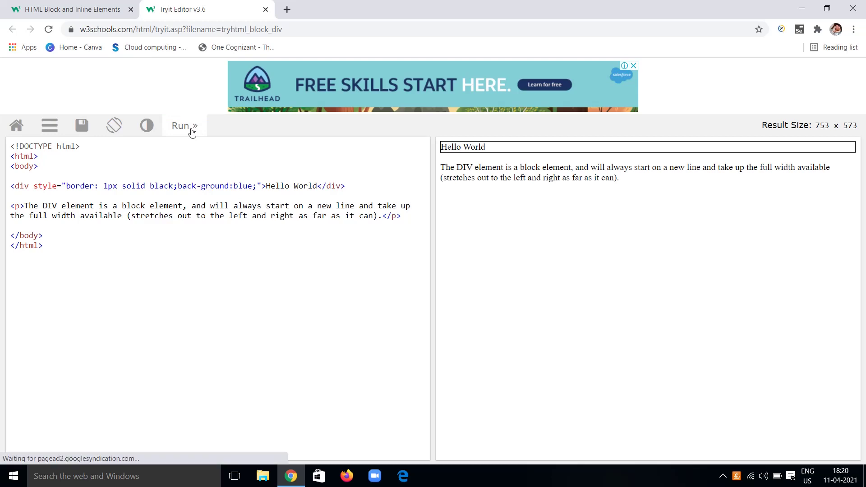
{"action": "left_click", "coordinate": [186, 128]}
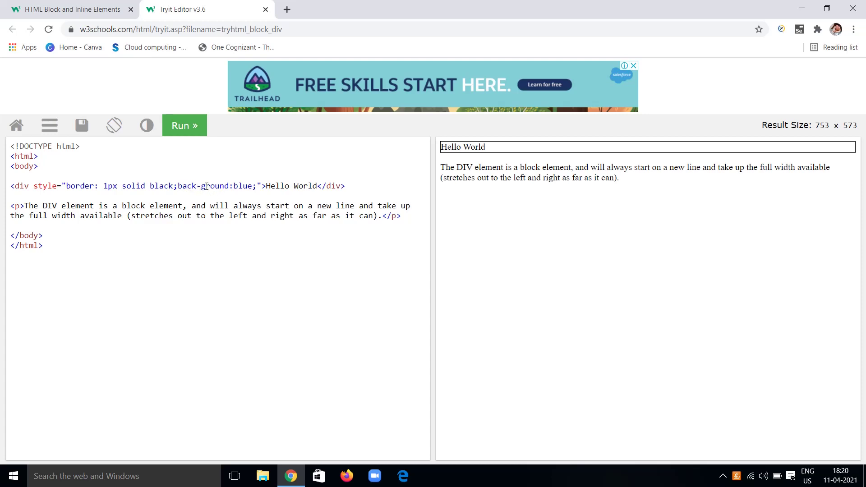
{"action": "left_click", "coordinate": [231, 187]}
{"action": "key", "text": "BackSpace"}
{"action": "key", "text": "BackSpace"}
{"action": "key", "text": "BackSpace"}
{"action": "key", "text": "BackSpace"}
{"action": "key", "text": "BackSpace"}
{"action": "key", "text": "BackSpace"}
{"action": "key", "text": "BackSpace"}
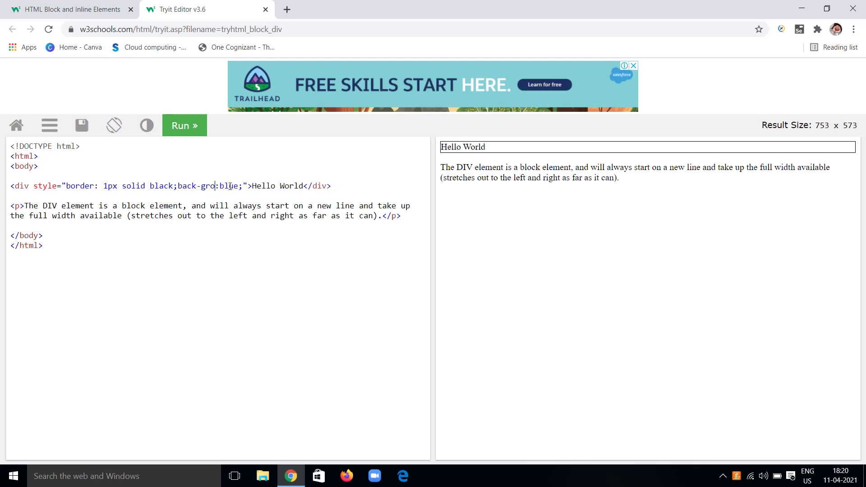
{"action": "type", "text": "ground-c"}
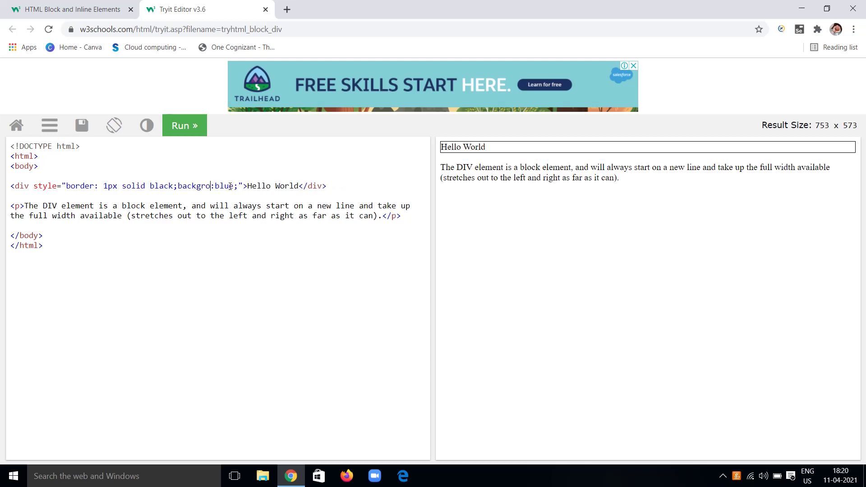
{"action": "type", "text": "olor"}
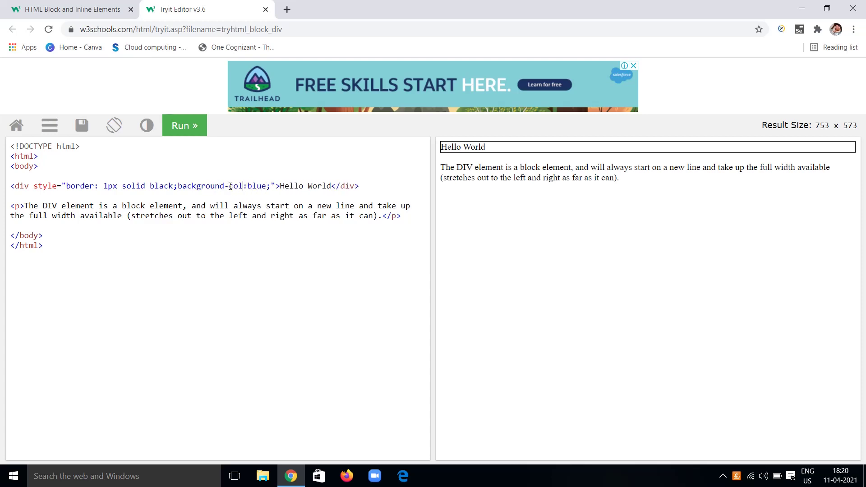
{"action": "left_click", "coordinate": [189, 123]}
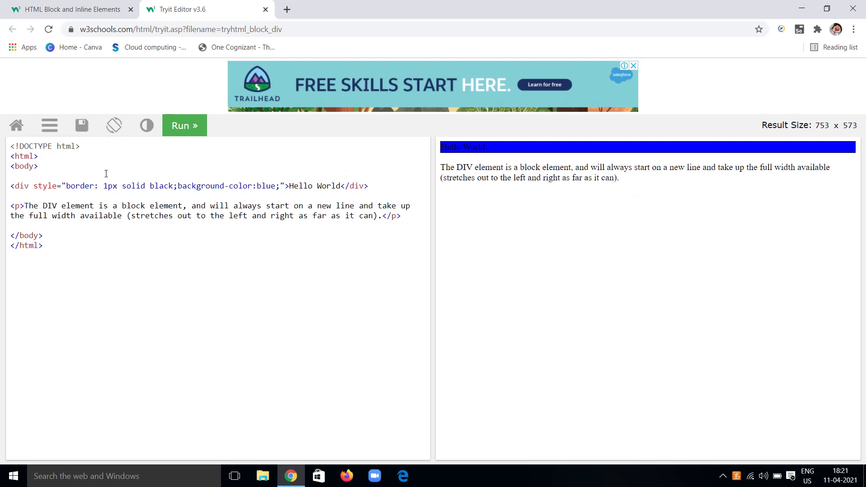
Duplicate the div line below itself with background-color black and run it.
{"action": "left_click_drag", "start_coordinate": [10, 186], "coordinate": [375, 188]}
{"action": "key", "text": "ctrl+c"}
{"action": "left_click", "coordinate": [375, 189]}
{"action": "key", "text": "Return"}
{"action": "key", "text": "ctrl+v"}
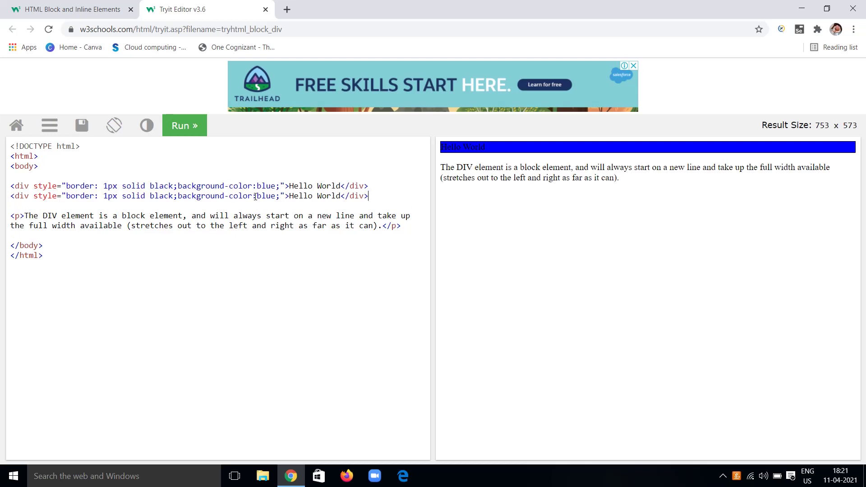
{"action": "left_click", "coordinate": [275, 196]}
{"action": "key", "text": "BackSpace"}
{"action": "key", "text": "BackSpace"}
{"action": "key", "text": "BackSpace"}
{"action": "key", "text": "BackSpace"}
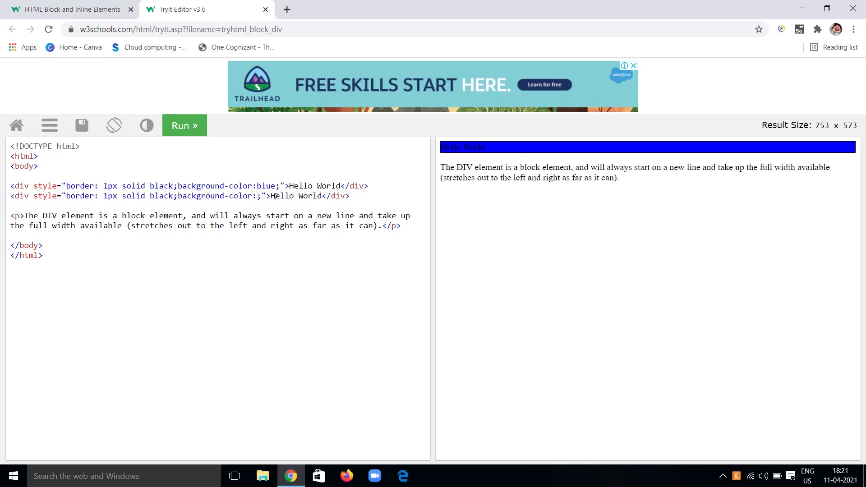
{"action": "type", "text": "black"}
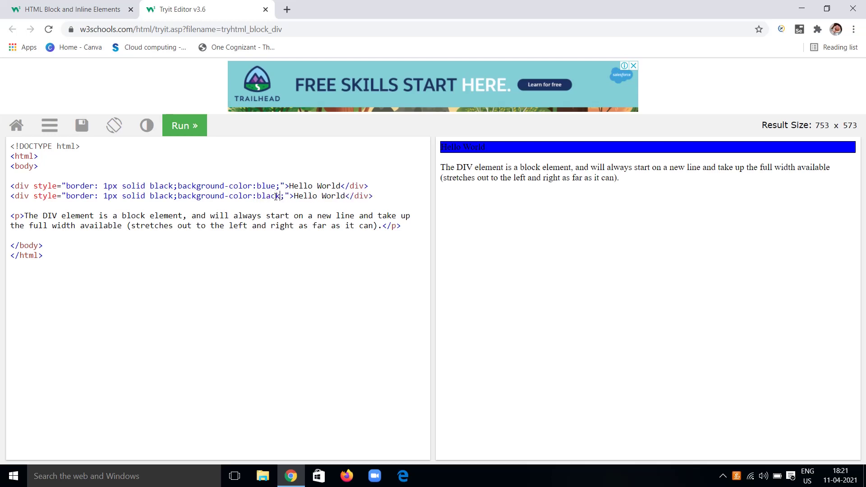
{"action": "left_click", "coordinate": [184, 125]}
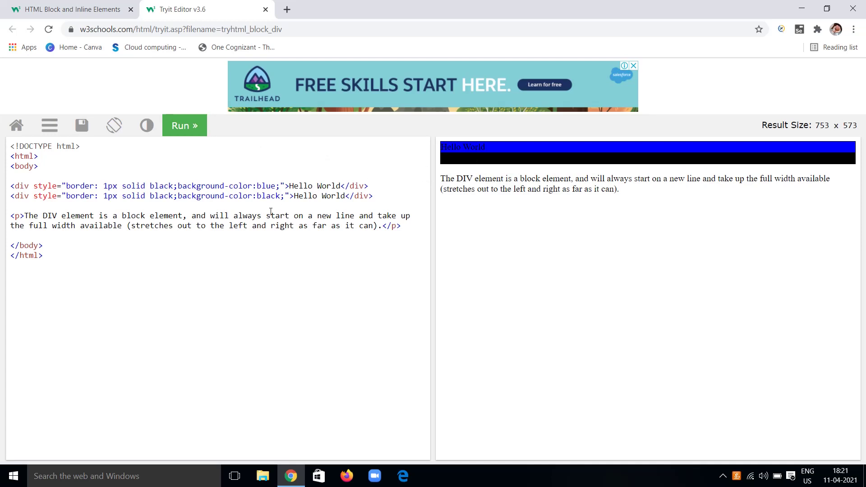
Add color:white to the second div, run it, and return to the lesson tab.
{"action": "left_click", "coordinate": [284, 197]}
{"action": "type", "text": "color:"}
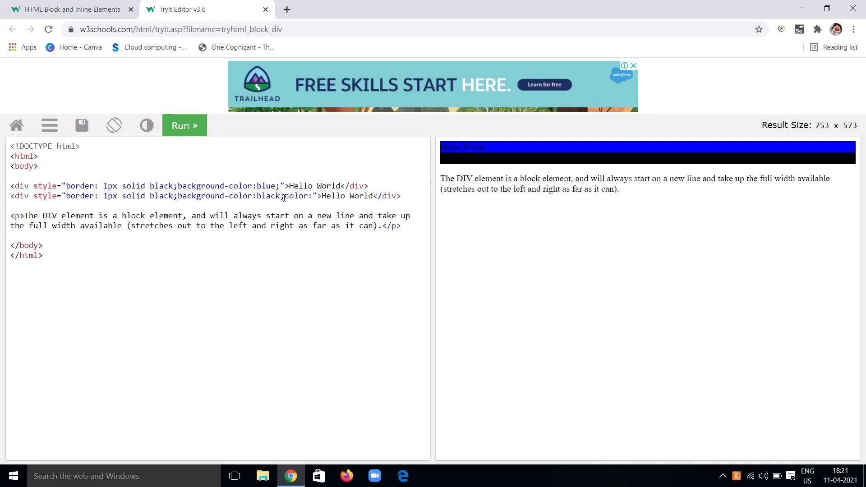
{"action": "type", "text": "white"}
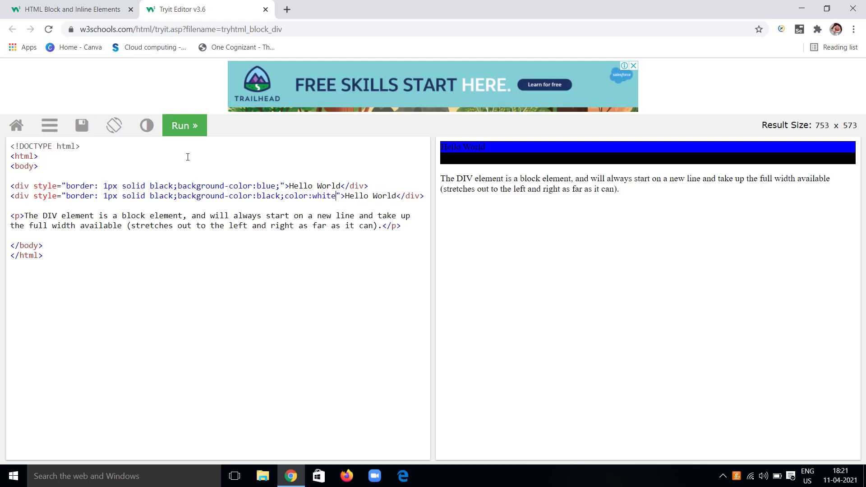
{"action": "left_click", "coordinate": [180, 122]}
{"action": "left_click", "coordinate": [80, 9]}
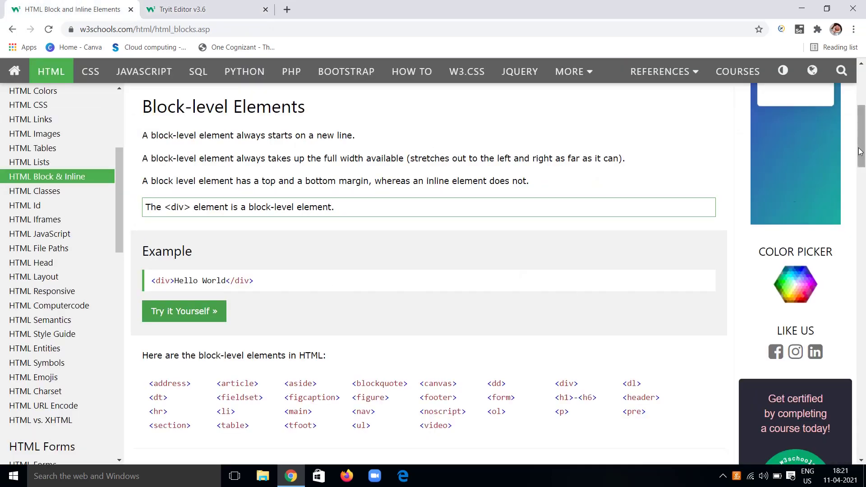
Scroll to Inline Elements and launch the bordered span Hello World example in the Tryit Editor.
{"action": "left_click_drag", "start_coordinate": [865, 150], "coordinate": [864, 170]}
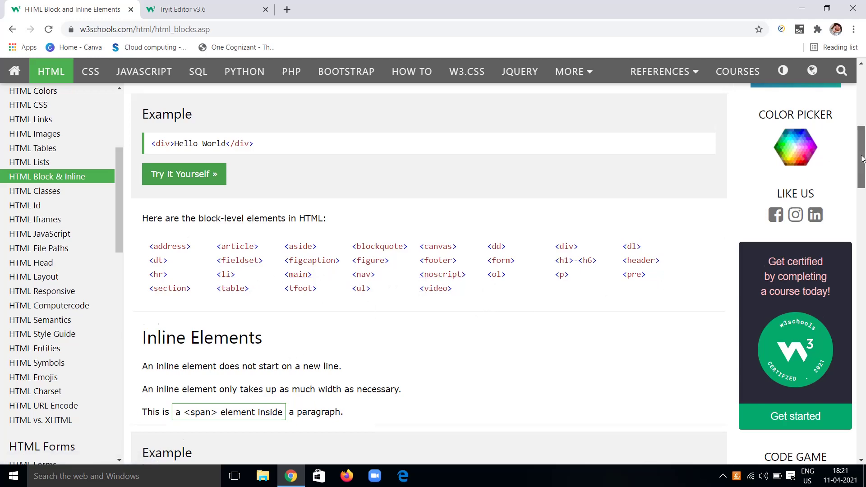
{"action": "left_click_drag", "start_coordinate": [861, 158], "coordinate": [862, 185]}
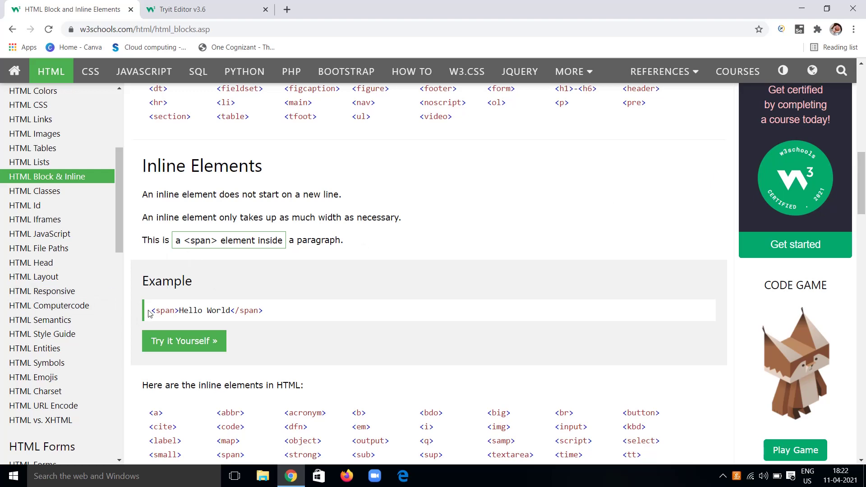
{"action": "left_click_drag", "start_coordinate": [150, 313], "coordinate": [287, 310]}
{"action": "left_click", "coordinate": [287, 311]}
{"action": "left_click_drag", "start_coordinate": [179, 311], "coordinate": [232, 311]}
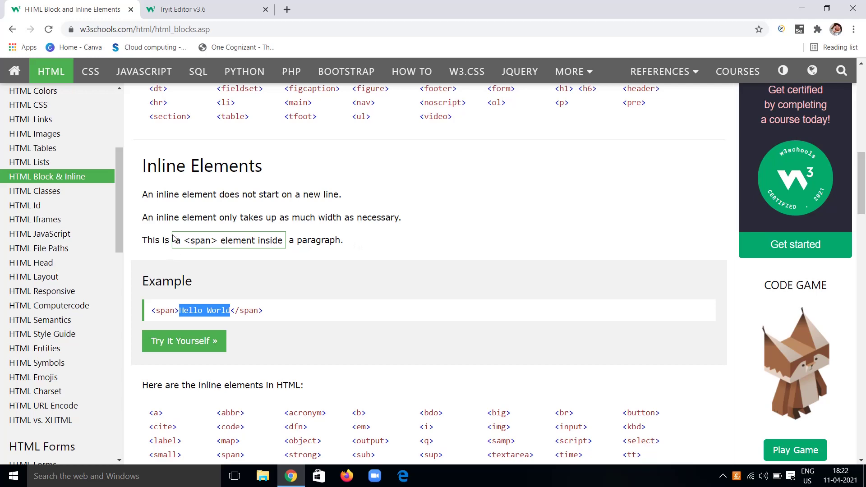
{"action": "left_click", "coordinate": [180, 352]}
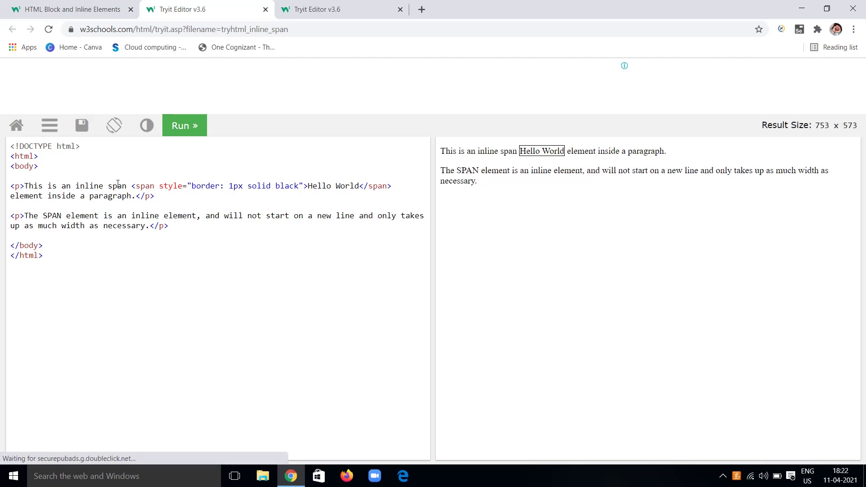
Remove the span's border style and run, then paste it back and run again.
{"action": "left_click_drag", "start_coordinate": [131, 186], "coordinate": [397, 187]}
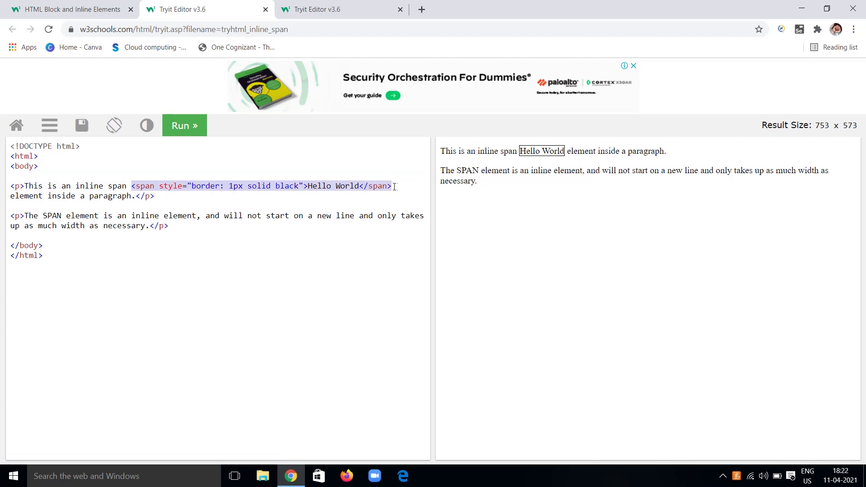
{"action": "left_click", "coordinate": [259, 205]}
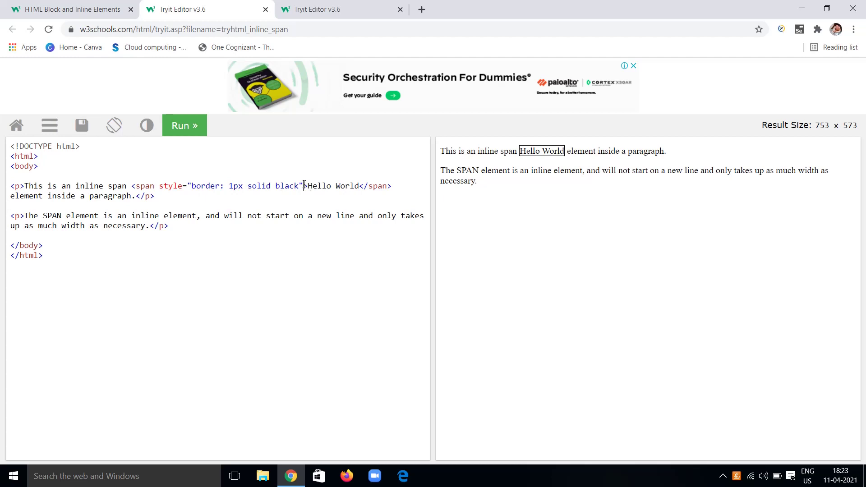
{"action": "left_click_drag", "start_coordinate": [303, 186], "coordinate": [161, 186]}
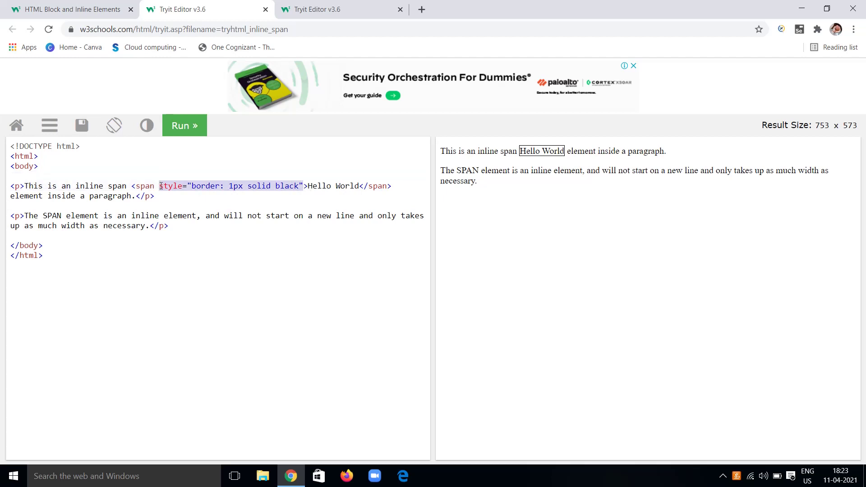
{"action": "key", "text": "Delete"}
{"action": "key", "text": "Delete"}
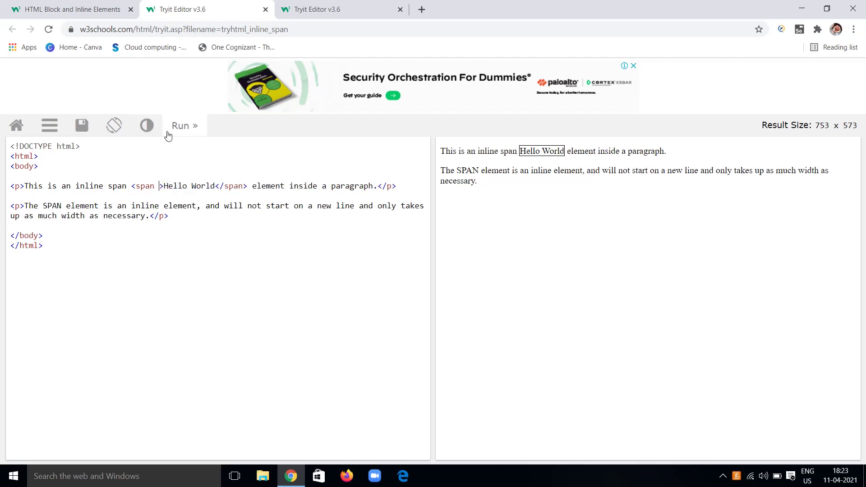
{"action": "key", "text": "BackSpace"}
{"action": "left_click", "coordinate": [183, 129]}
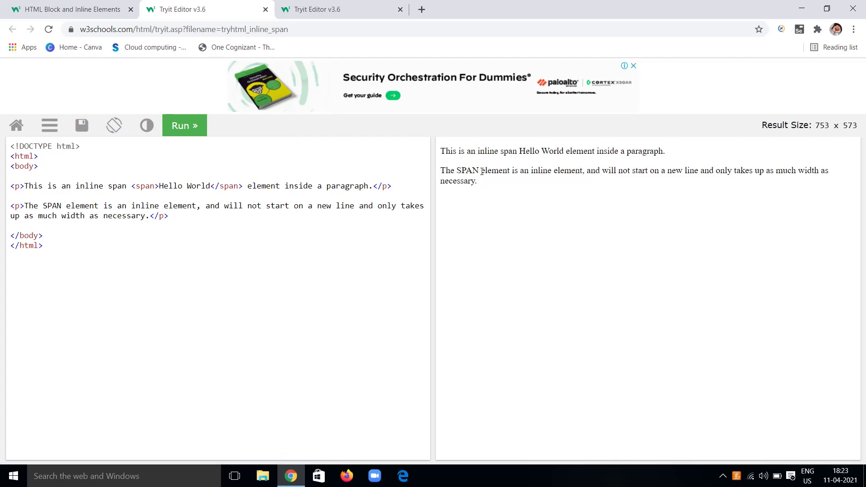
{"action": "left_click", "coordinate": [154, 185]}
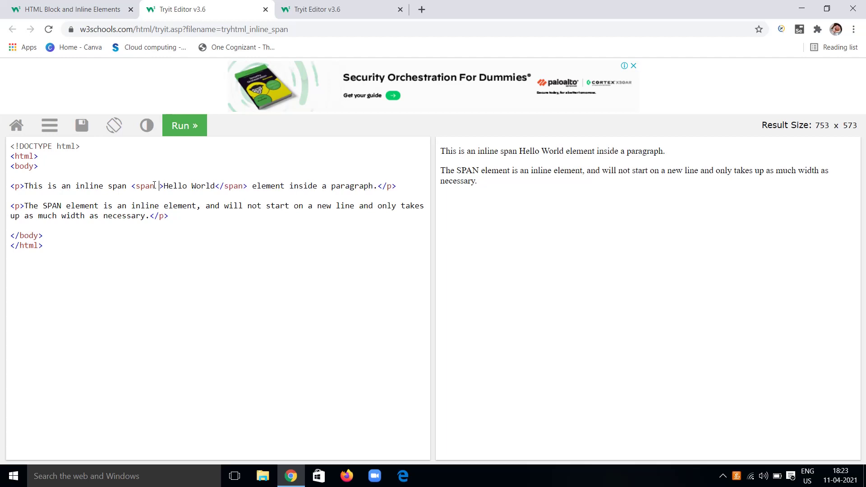
{"action": "key", "text": "ctrl+v"}
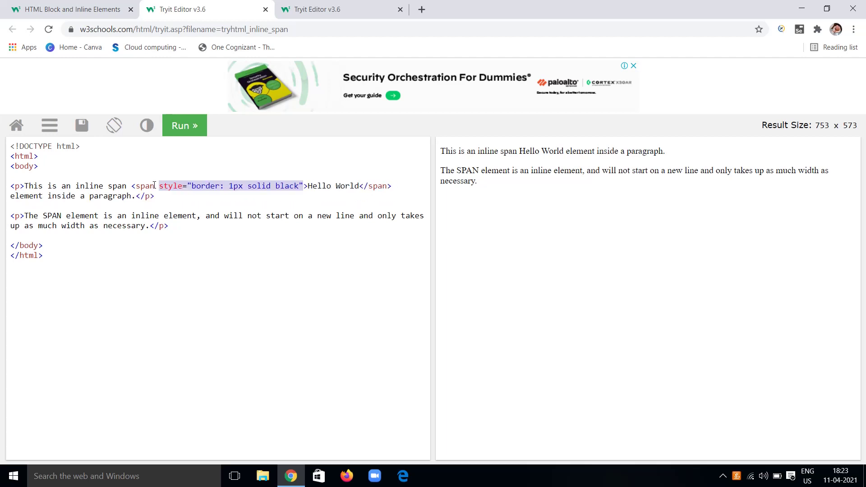
{"action": "left_click", "coordinate": [187, 126]}
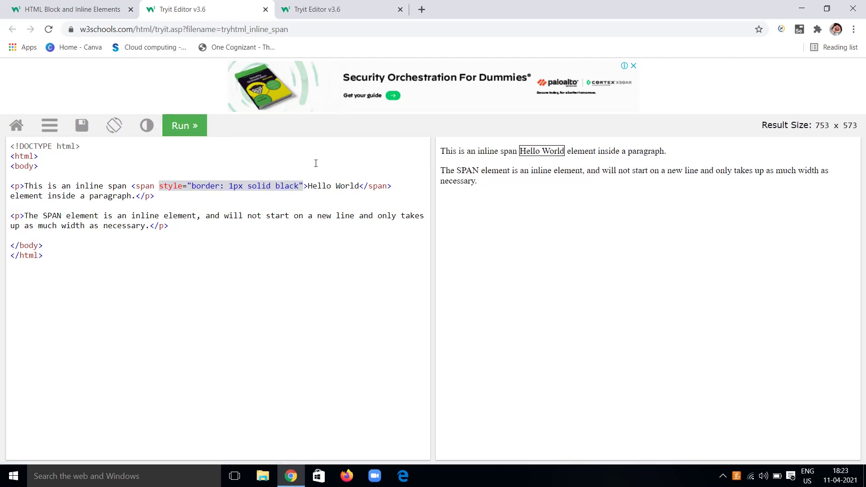
Append ;color:blue; to the span's style and run to show blue Hello World text.
{"action": "left_click", "coordinate": [305, 185]}
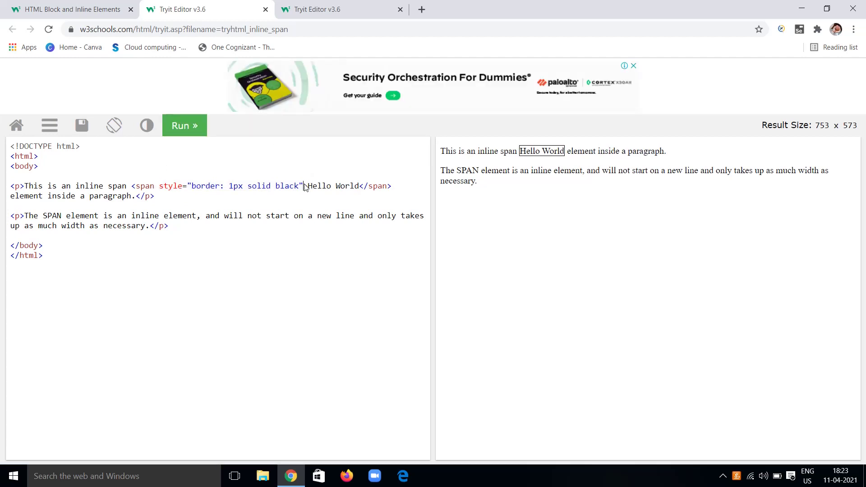
{"action": "type", "text": ";col"}
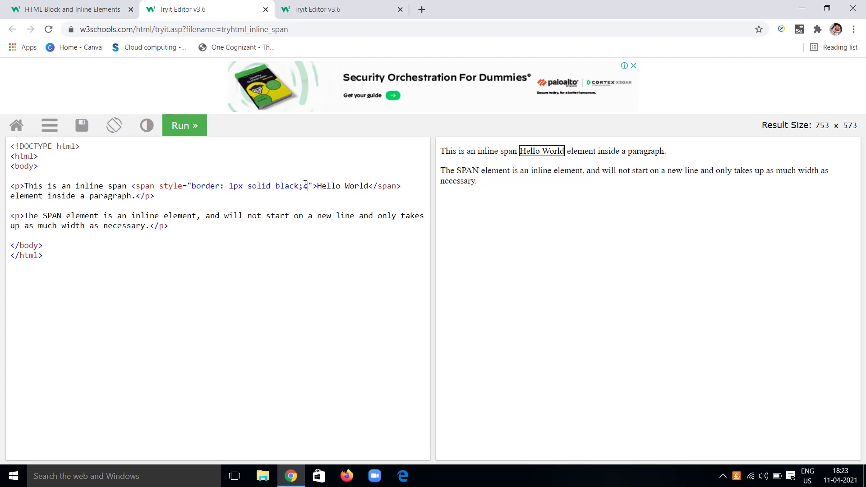
{"action": "type", "text": "or:"}
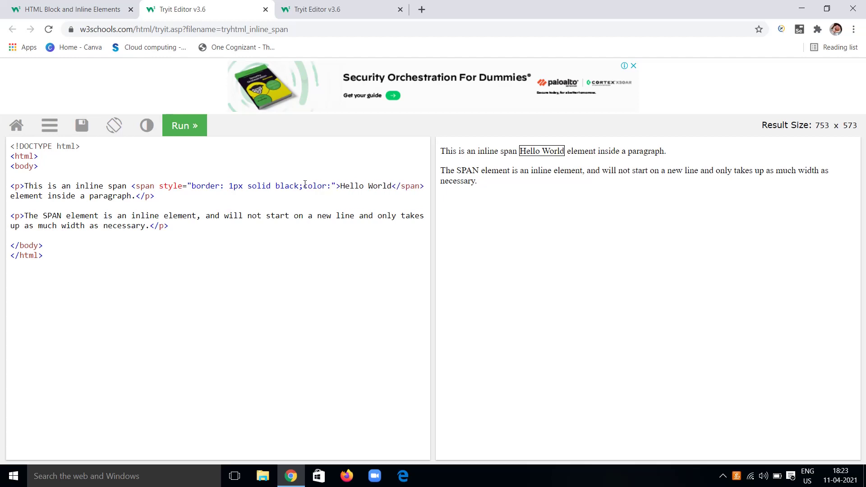
{"action": "type", "text": "blue"}
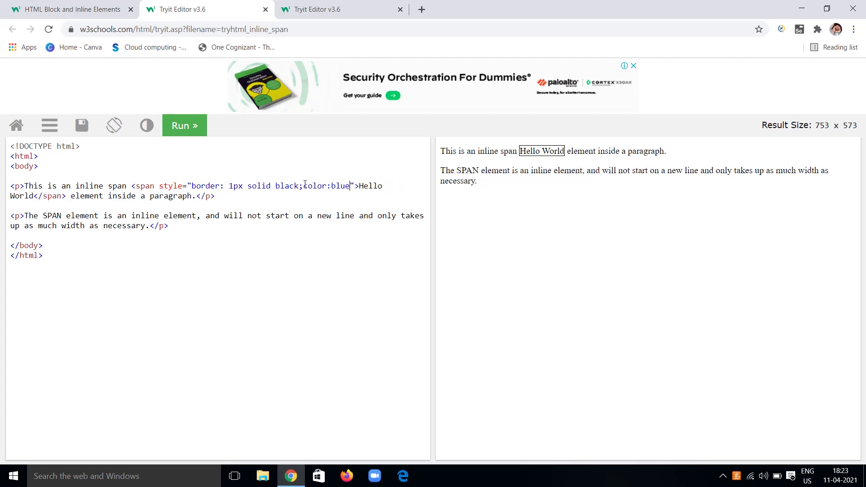
{"action": "type", "text": ";"}
{"action": "left_click", "coordinate": [189, 127]}
{"action": "left_click_drag", "start_coordinate": [520, 150], "coordinate": [566, 152]}
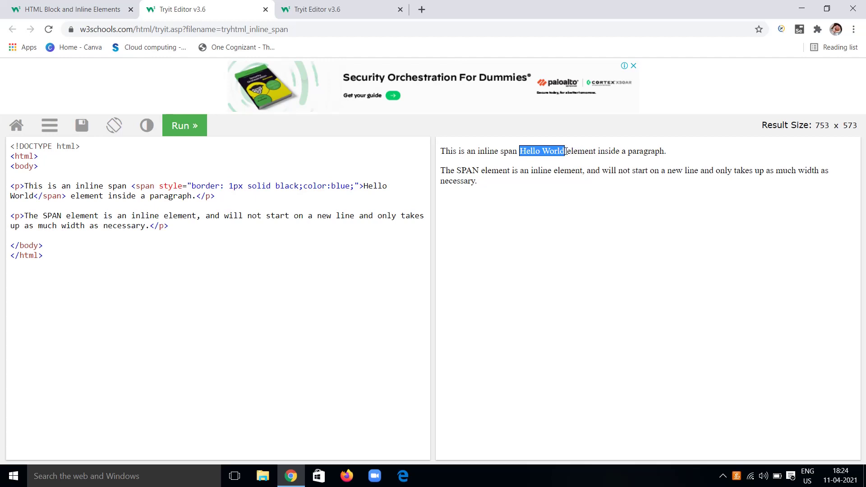
{"action": "left_click", "coordinate": [501, 267]}
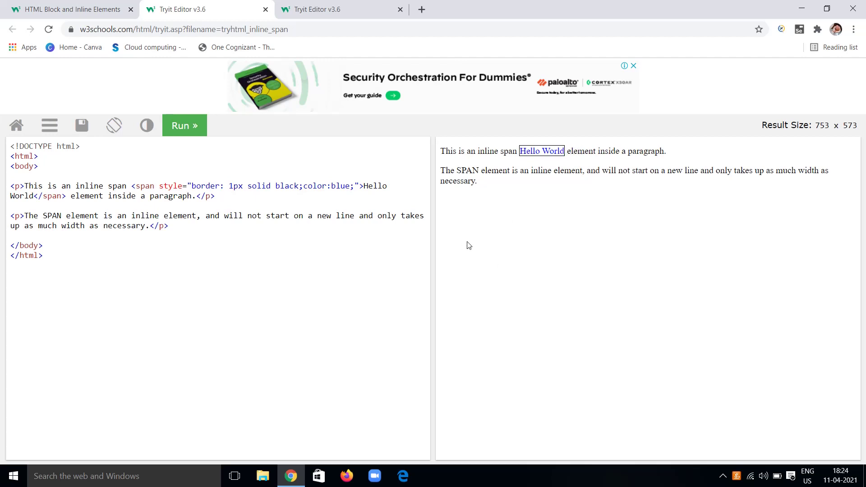
Back in the tutorial, scroll to The <div> Element example and highlight its background-color.
{"action": "left_click", "coordinate": [98, 7]}
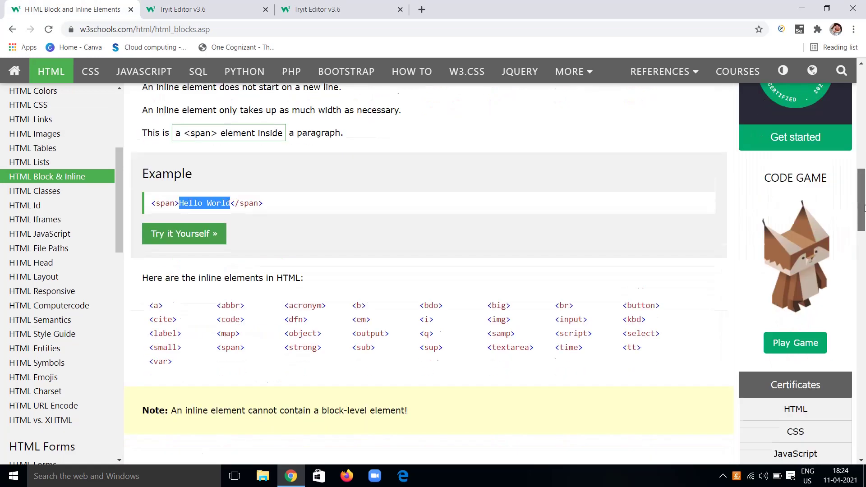
{"action": "left_click_drag", "start_coordinate": [864, 191], "coordinate": [865, 215]}
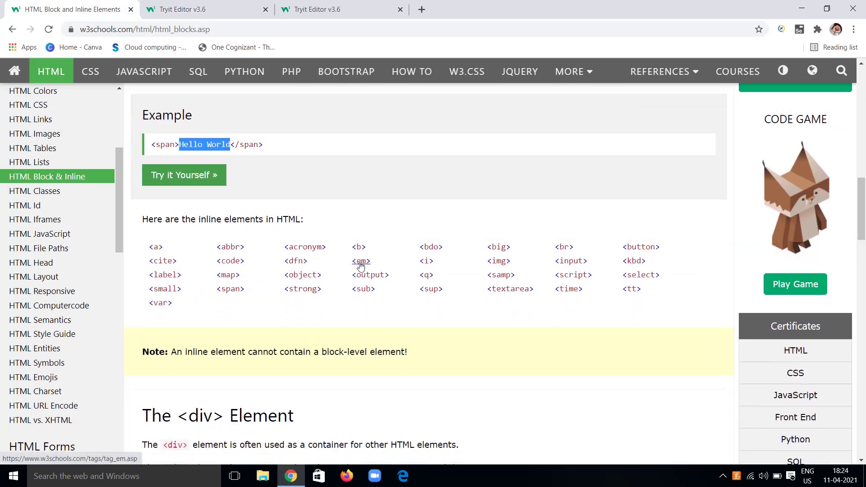
{"action": "left_click", "coordinate": [272, 322]}
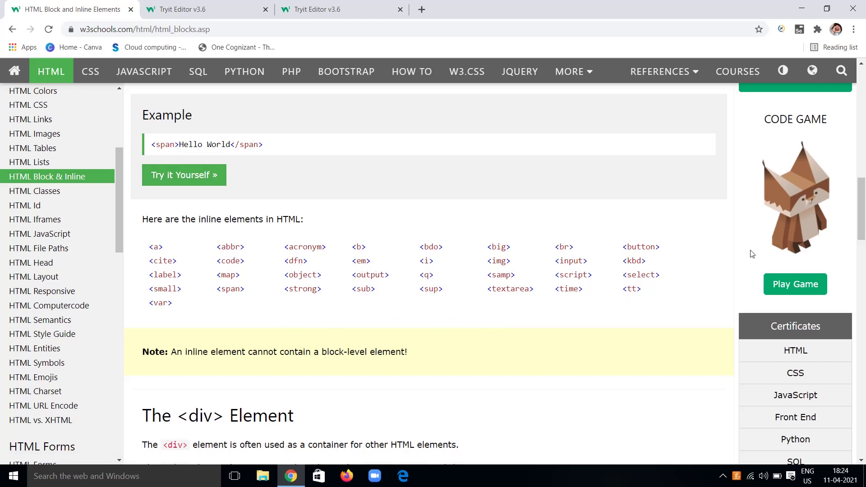
{"action": "left_click_drag", "start_coordinate": [862, 222], "coordinate": [862, 253]}
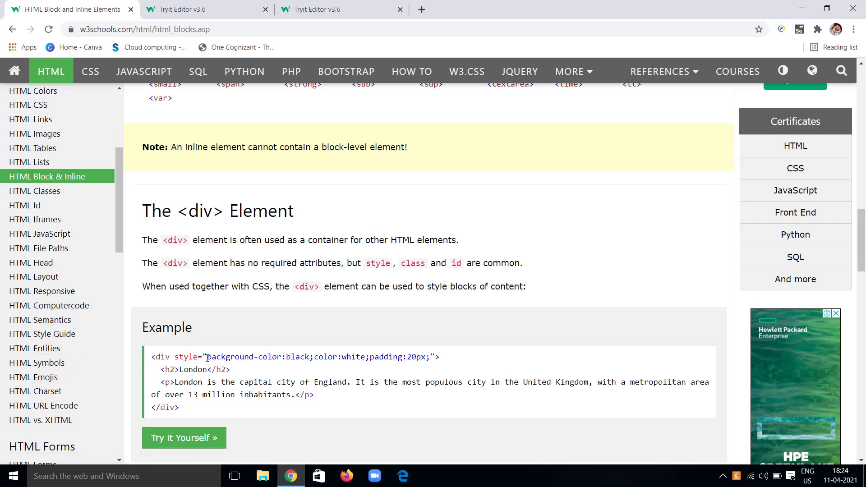
{"action": "left_click_drag", "start_coordinate": [207, 358], "coordinate": [283, 356]}
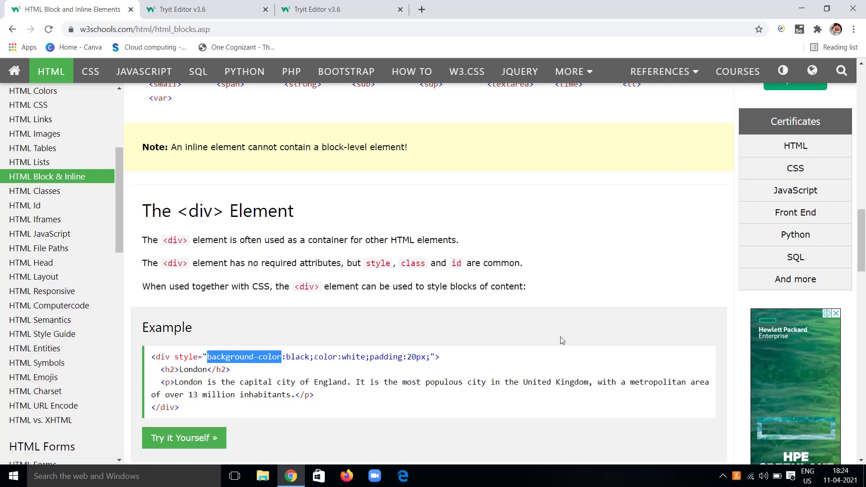
{"action": "left_click_drag", "start_coordinate": [863, 253], "coordinate": [863, 282]}
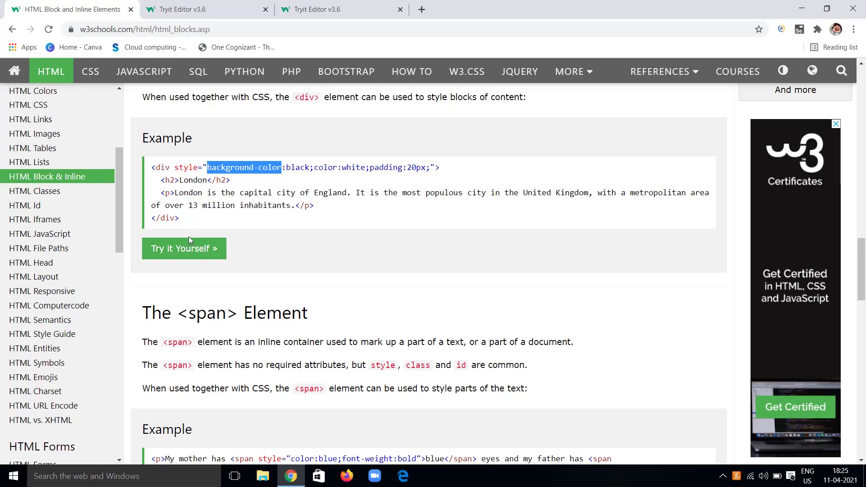
Open the black-background London div example in a new editor, then return to the tutorial.
{"action": "left_click", "coordinate": [184, 249]}
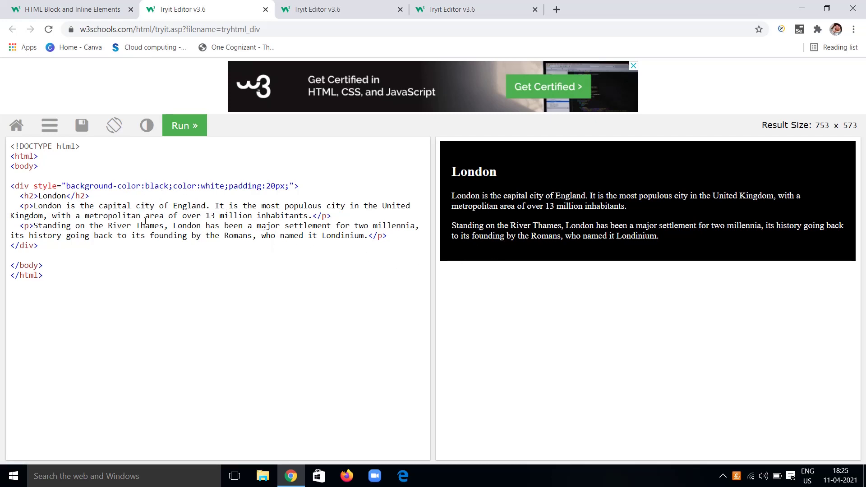
{"action": "left_click", "coordinate": [81, 9]}
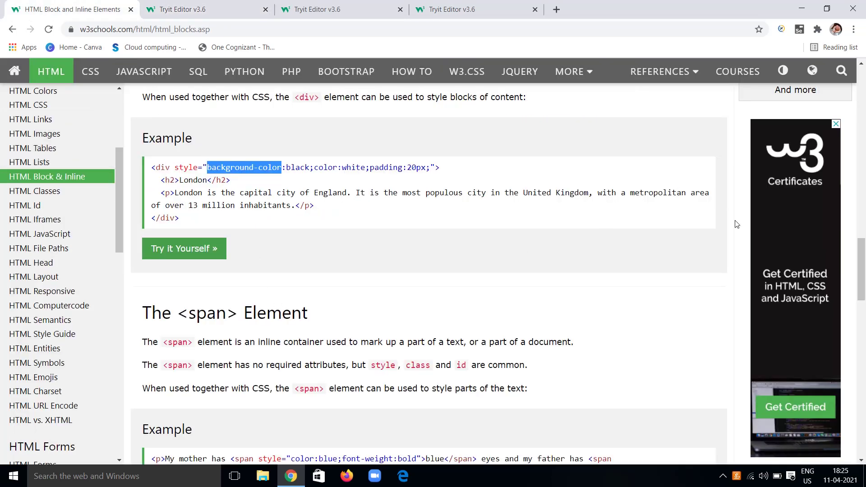
{"action": "scroll", "coordinate": [863, 267], "scroll_direction": "down", "scroll_amount": 1}
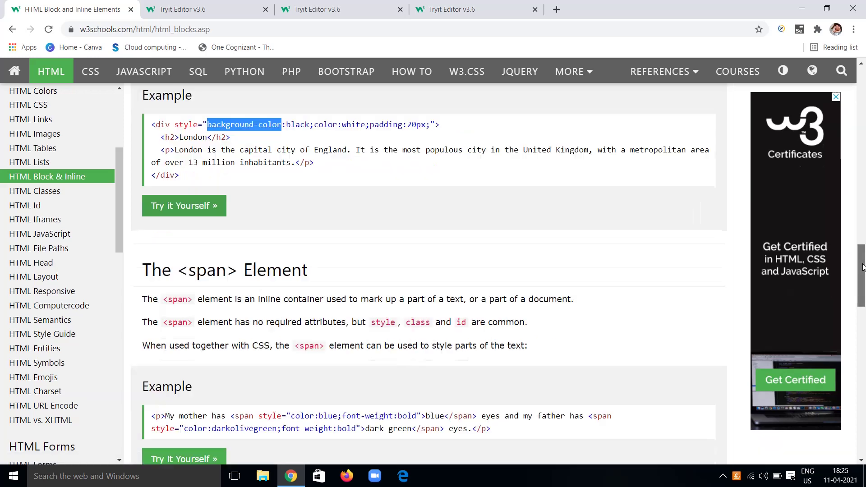
Scroll to The <span> Element section and launch its blue and dark green eye colour example.
{"action": "scroll", "coordinate": [862, 267], "scroll_direction": "down", "scroll_amount": 2}
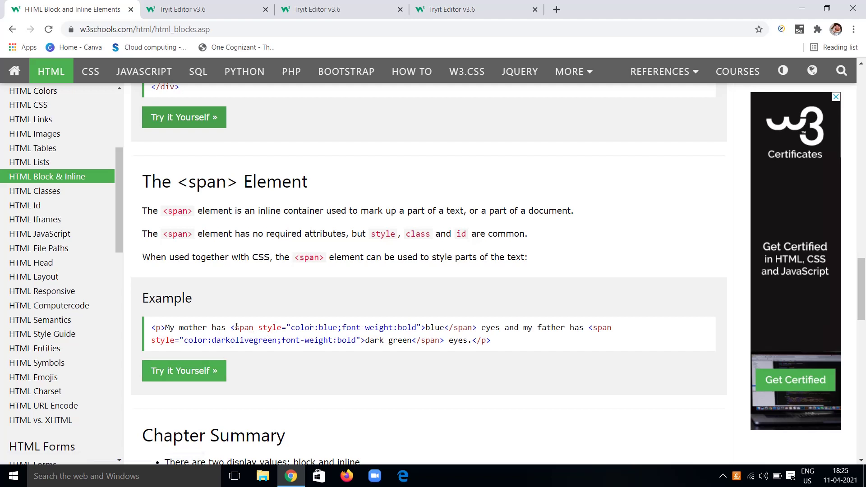
{"action": "left_click_drag", "start_coordinate": [232, 327], "coordinate": [479, 329]}
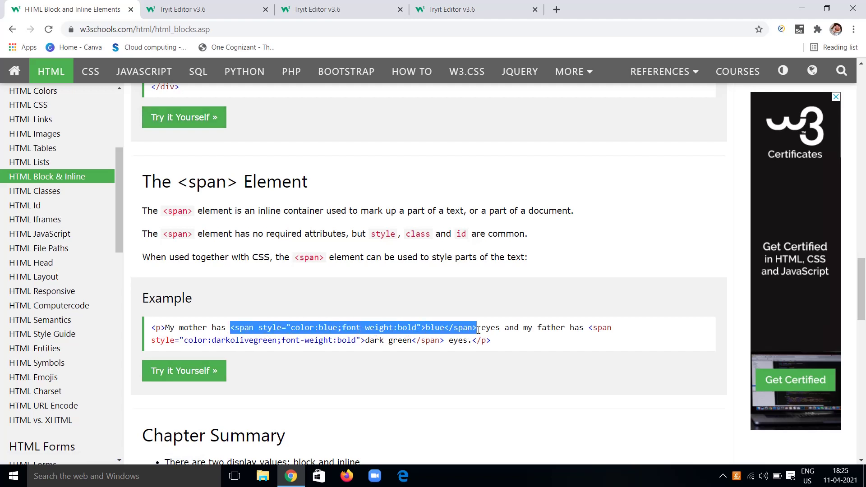
{"action": "left_click", "coordinate": [478, 329]}
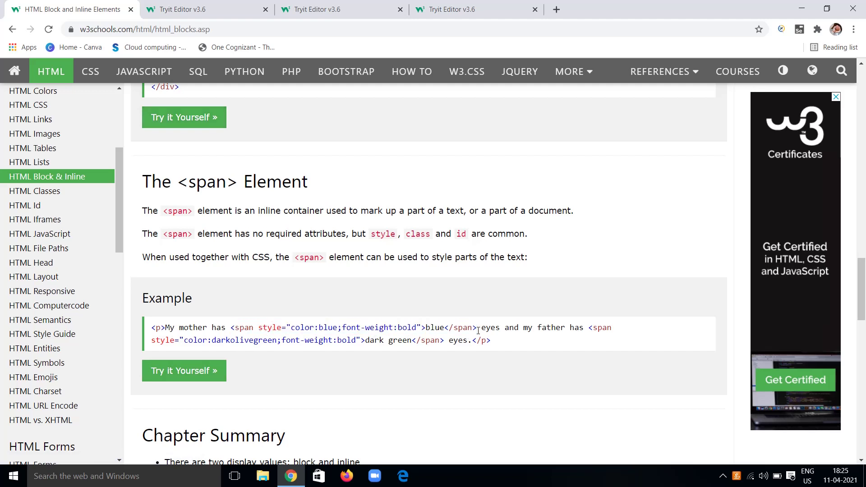
{"action": "left_click", "coordinate": [172, 376]}
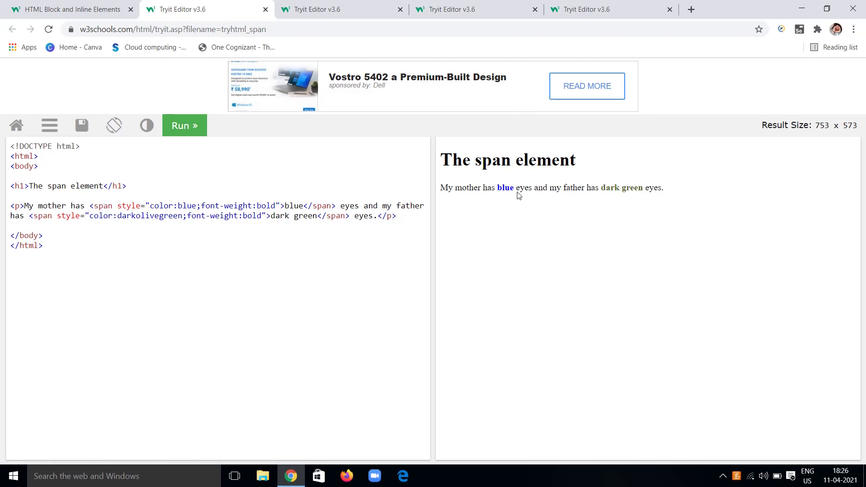
In the tutorial, scroll past the Chapter Summary and HTML Tags table, then back to the top.
{"action": "left_click", "coordinate": [66, 6]}
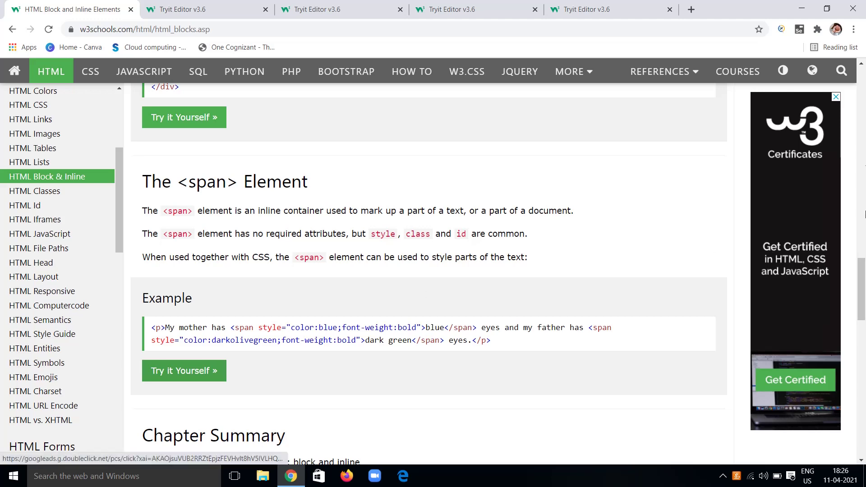
{"action": "left_click_drag", "start_coordinate": [862, 270], "coordinate": [860, 299]}
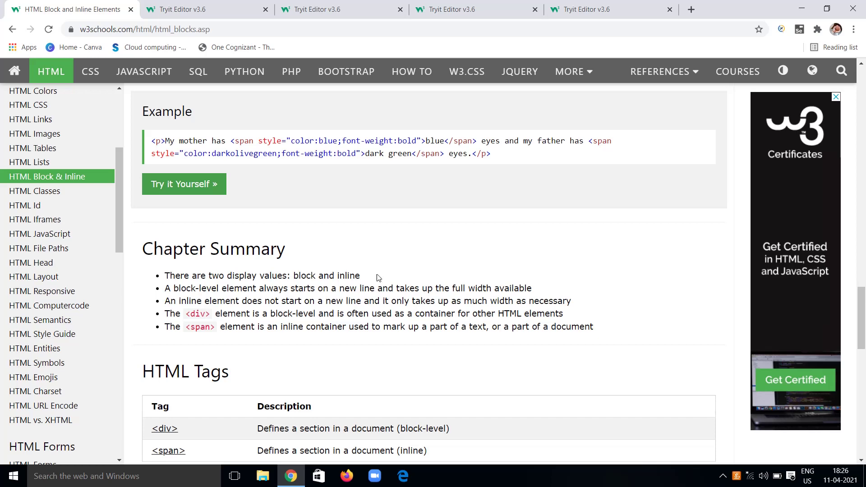
{"action": "mouse_move", "coordinate": [862, 304]}
{"action": "left_mouse_down"}
{"action": "mouse_move", "coordinate": [862, 330]}
{"action": "mouse_move", "coordinate": [862, 319]}
{"action": "left_mouse_up"}
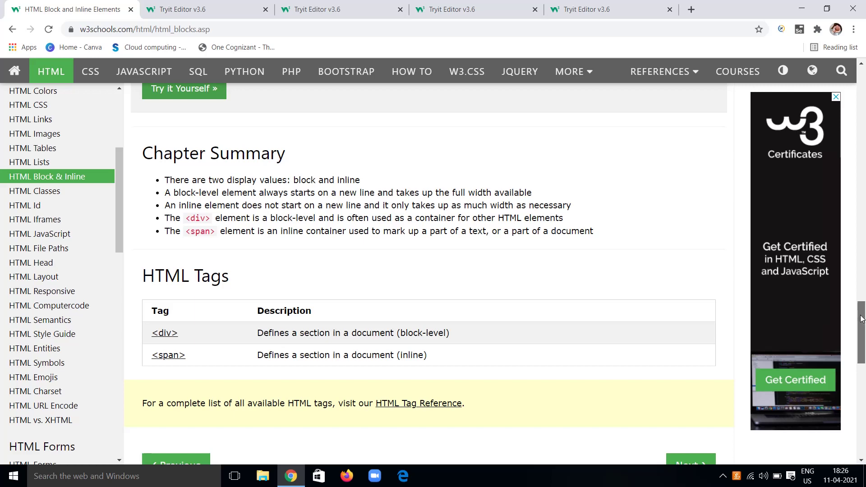
{"action": "left_click_drag", "start_coordinate": [862, 319], "coordinate": [832, 81]}
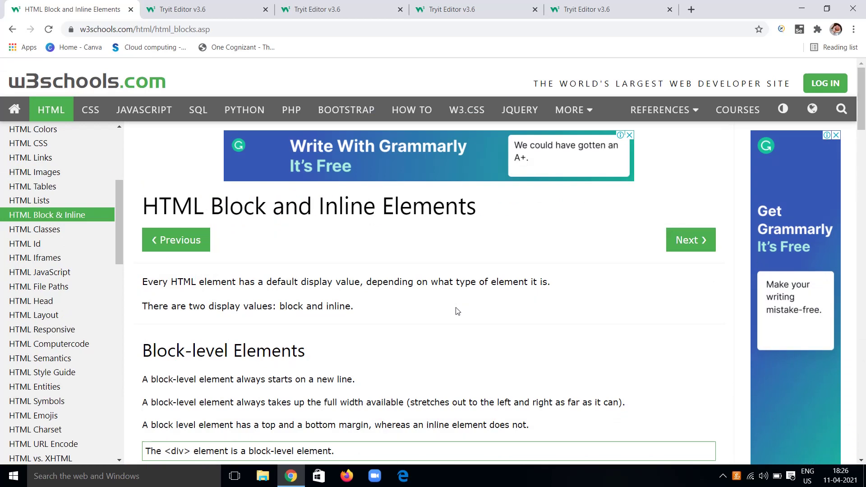